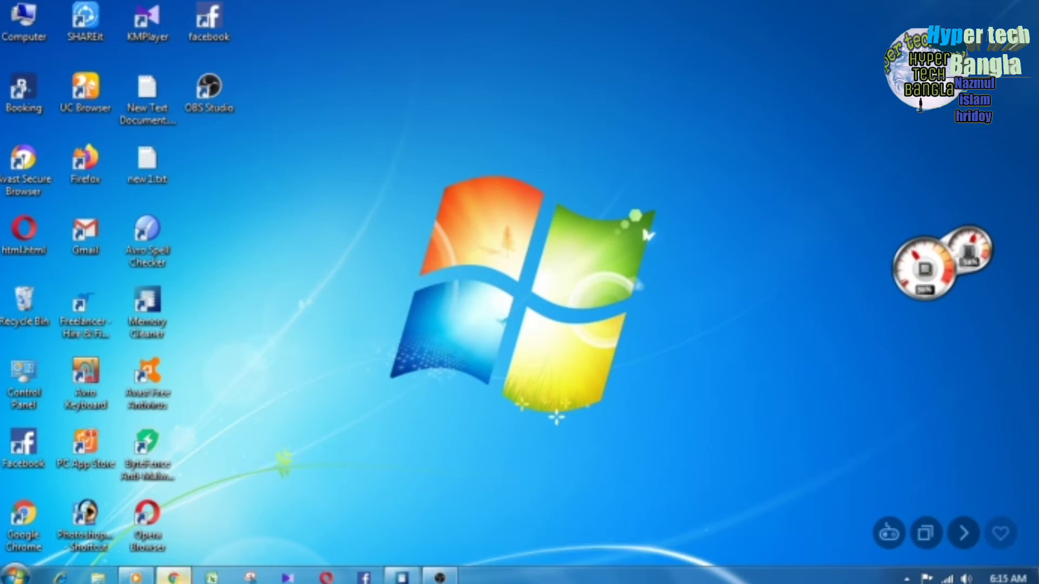
- Switch to Chrome and search Google for notepad++
left_click(173, 577)
scroll(315, 263, "up", 10)
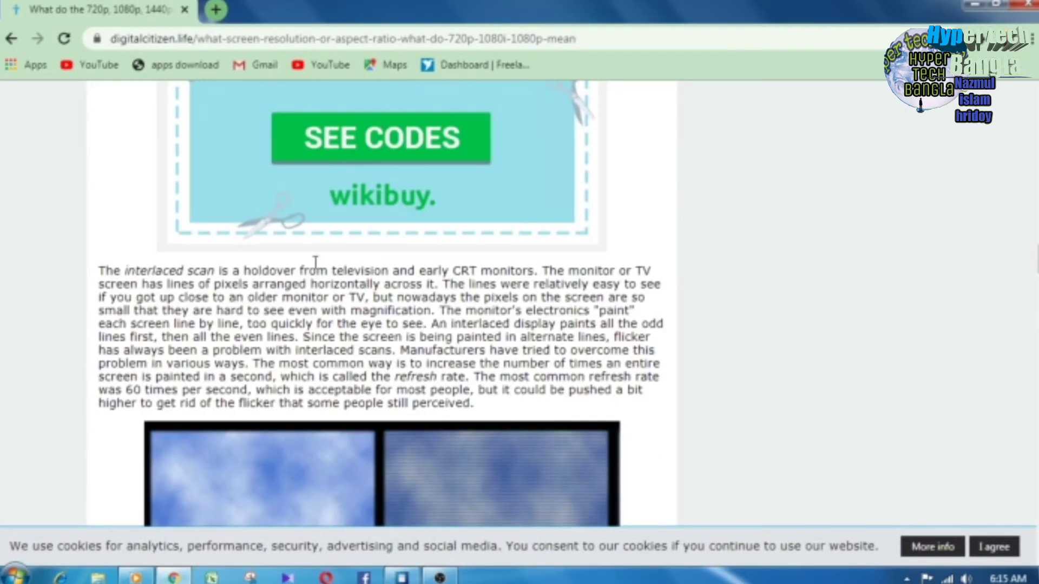
left_click(334, 40)
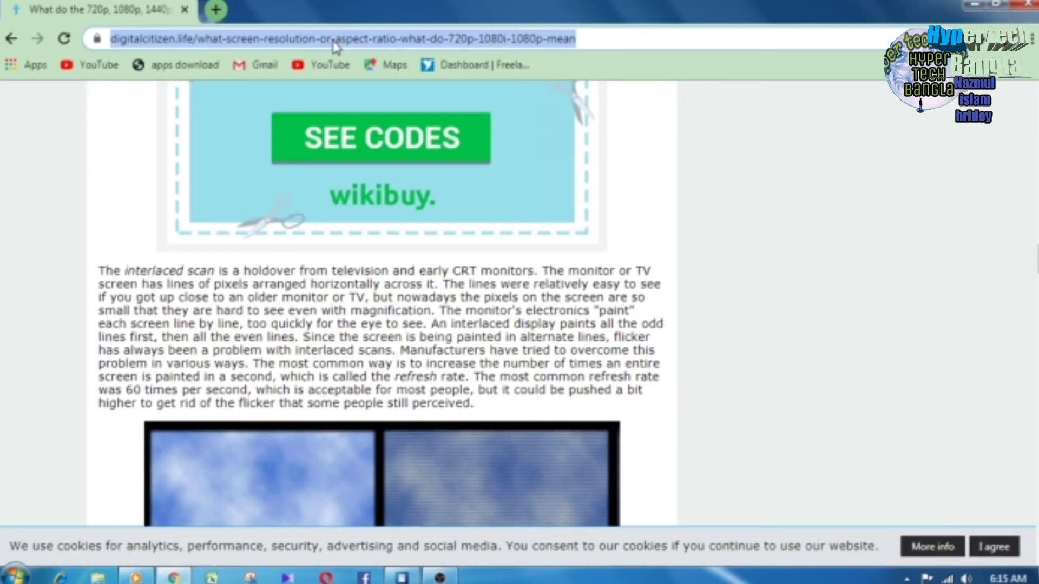
type("no")
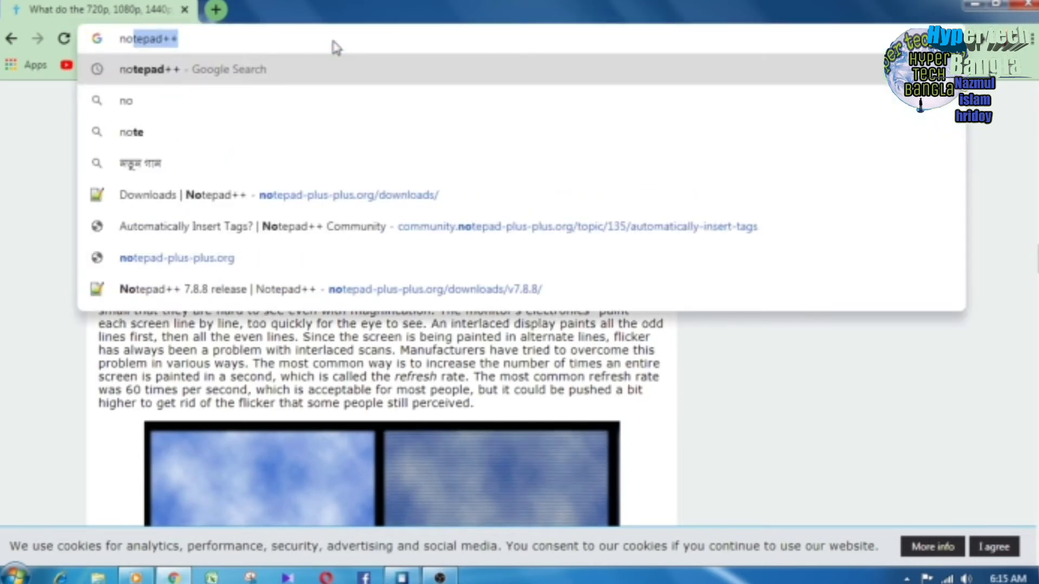
type("te")
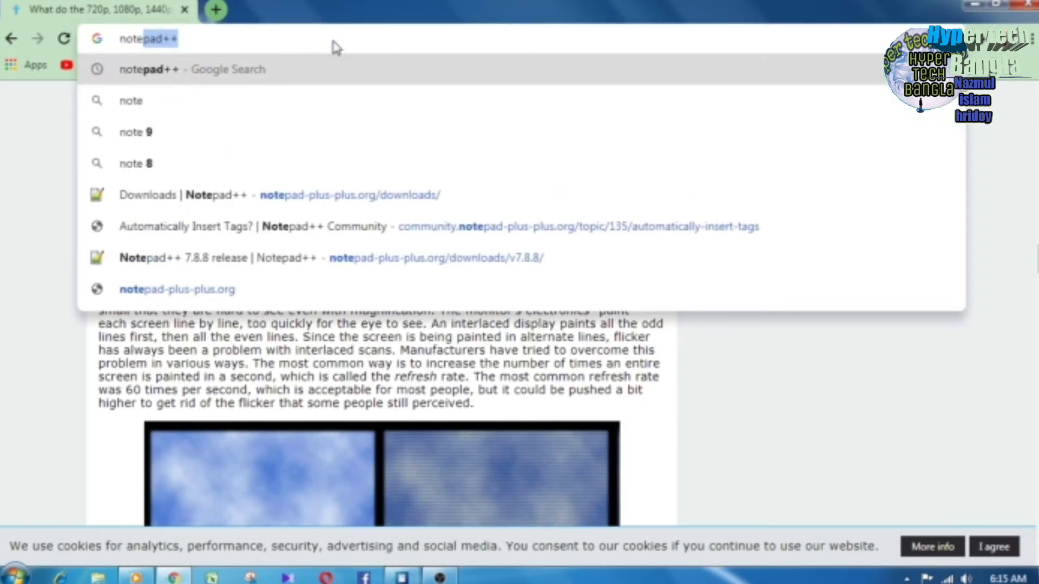
left_click(295, 76)
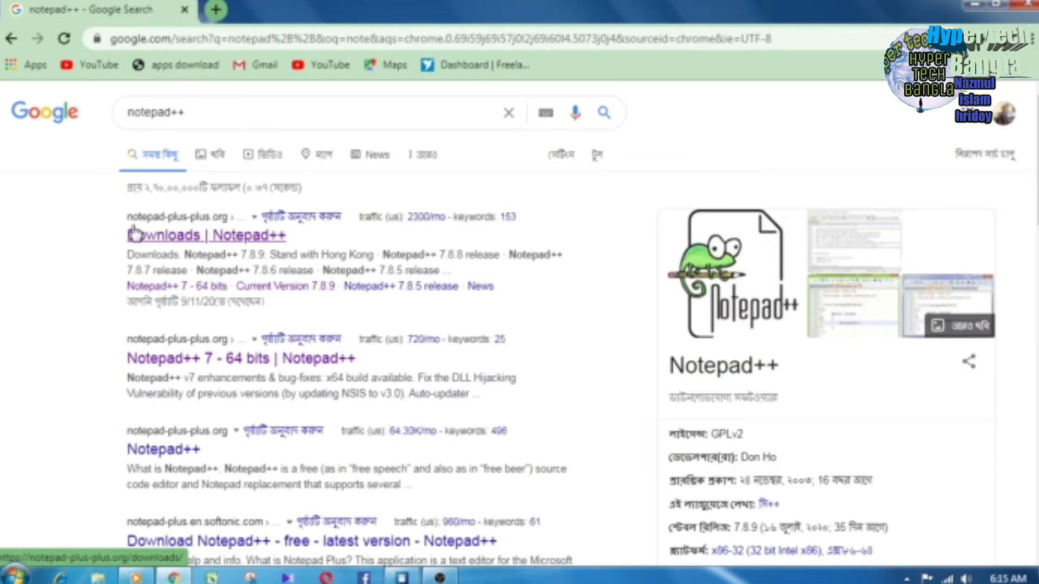
- Open the Notepad++ 7.8.8 release page from the official Downloads page and go to its 64-bit x64 downloads
left_click(206, 239)
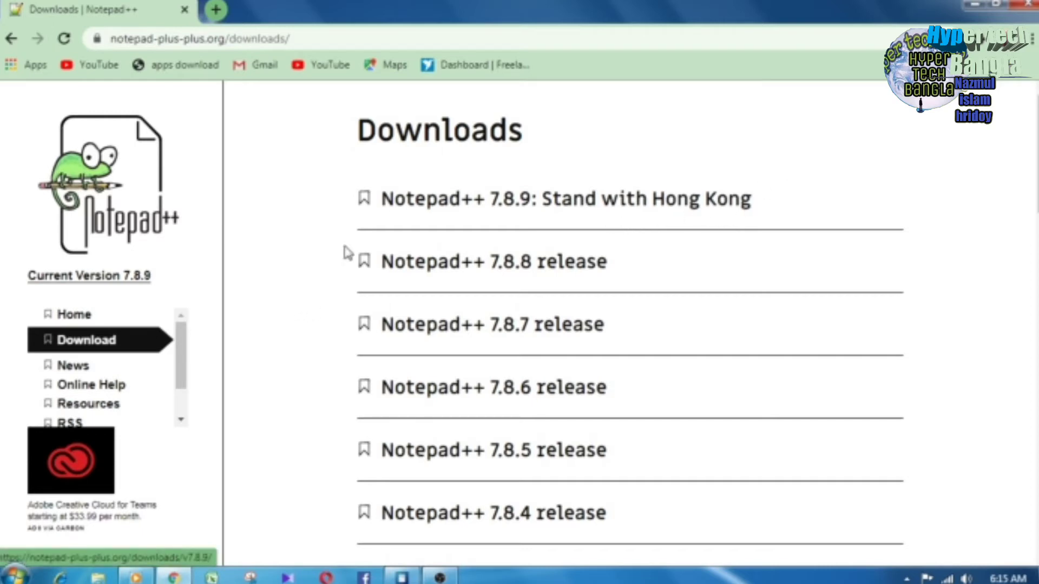
left_click(544, 264)
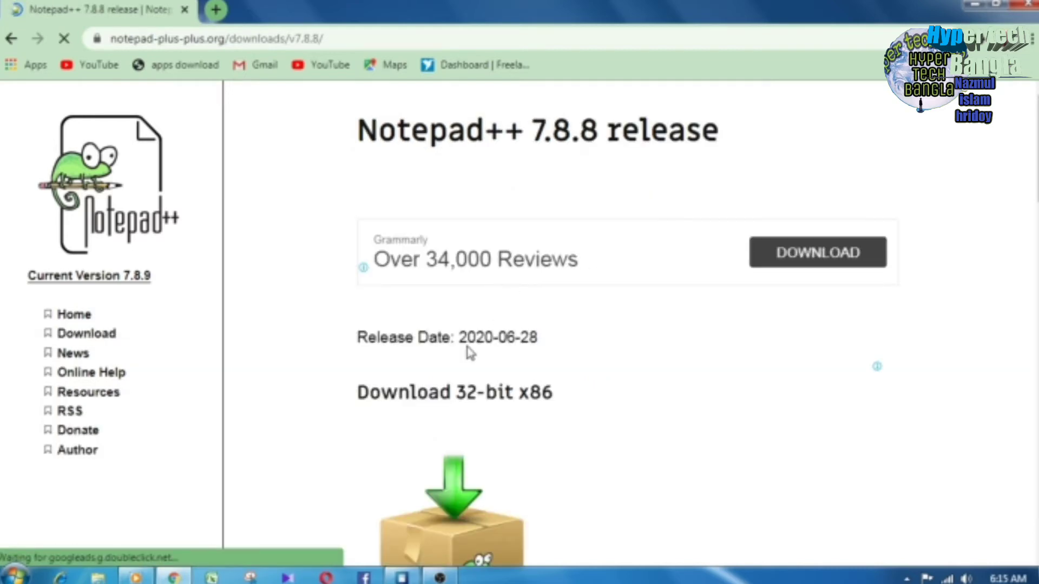
scroll(476, 347, "down", 8)
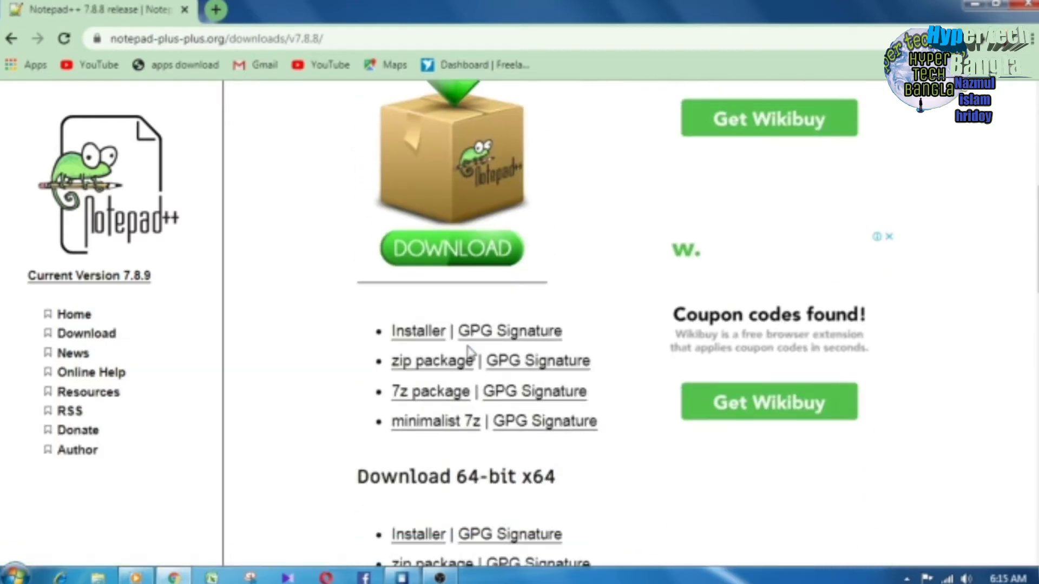
scroll(470, 351, "down", 3)
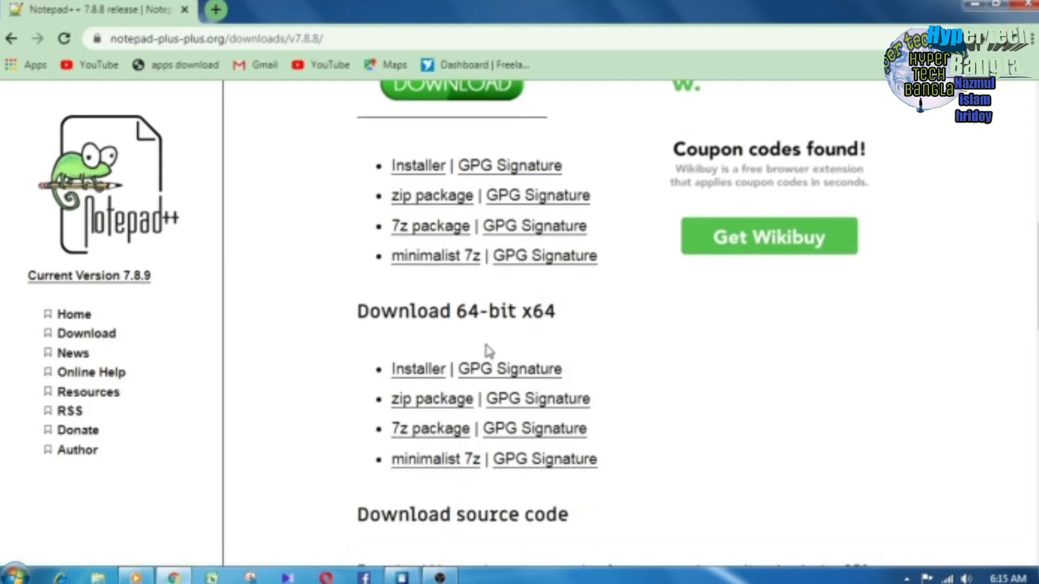
- Check the system type in the computer's properties and locate the matching installer on the Notepad++ 7.8.8 release page
left_click(982, 7)
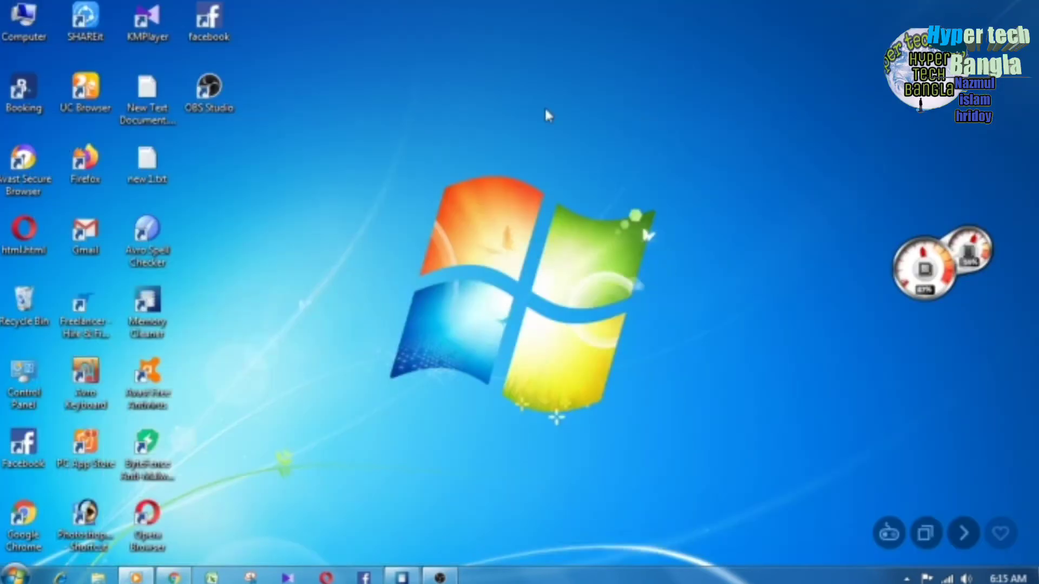
right_click(35, 39)
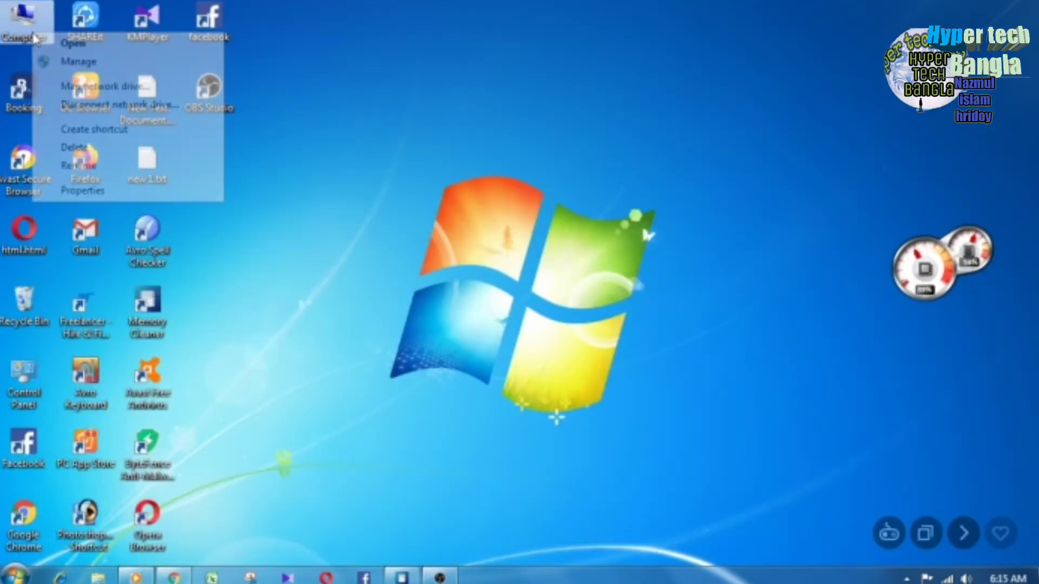
left_click(61, 196)
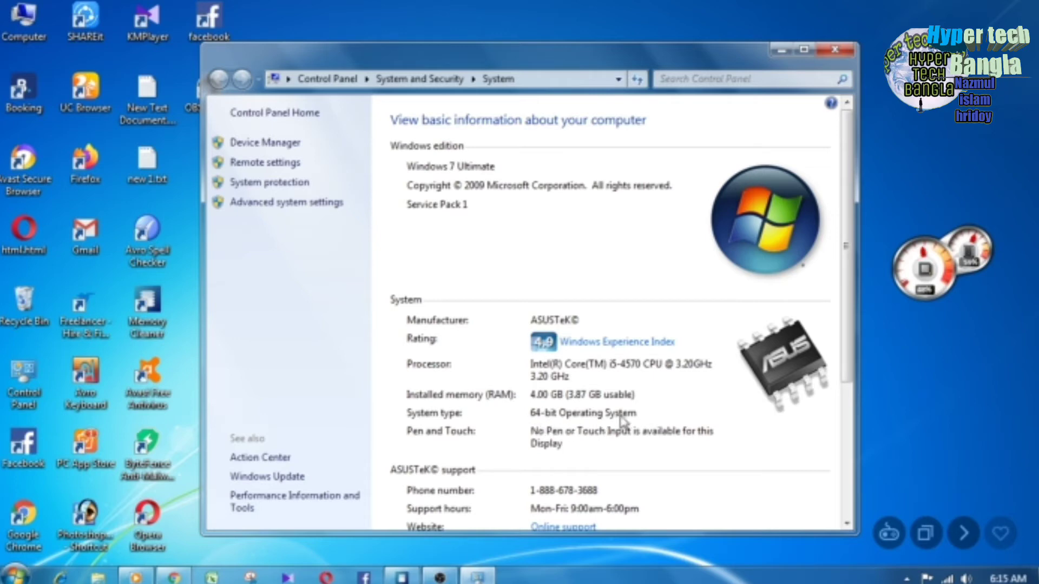
left_click(836, 49)
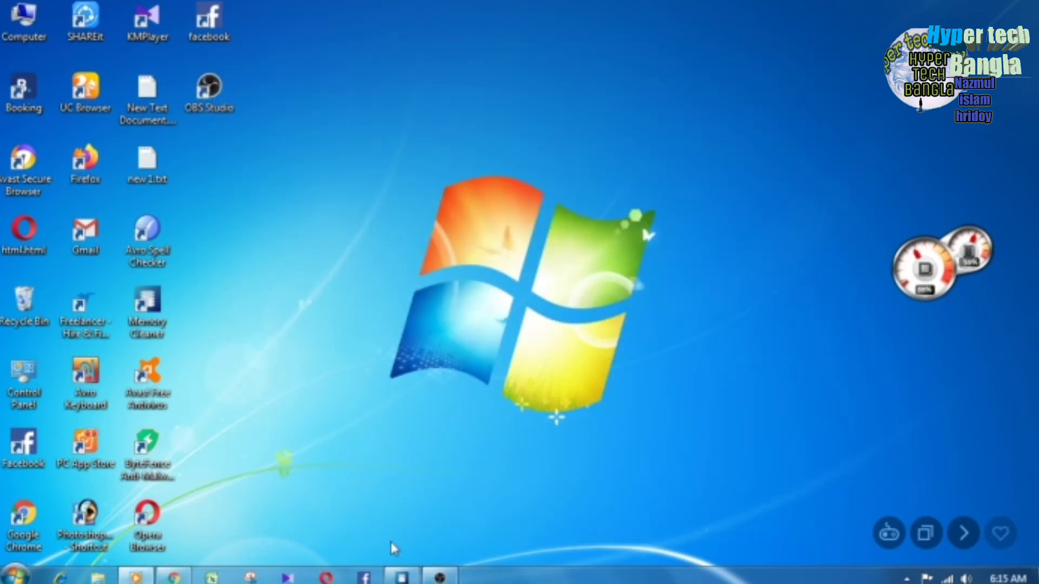
left_click(186, 579)
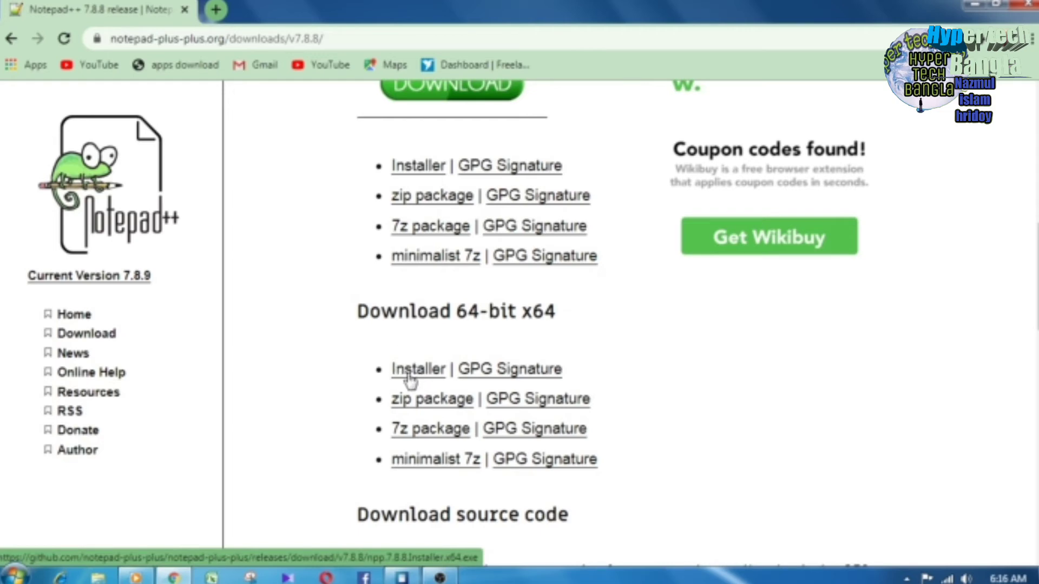
left_click(974, 4)
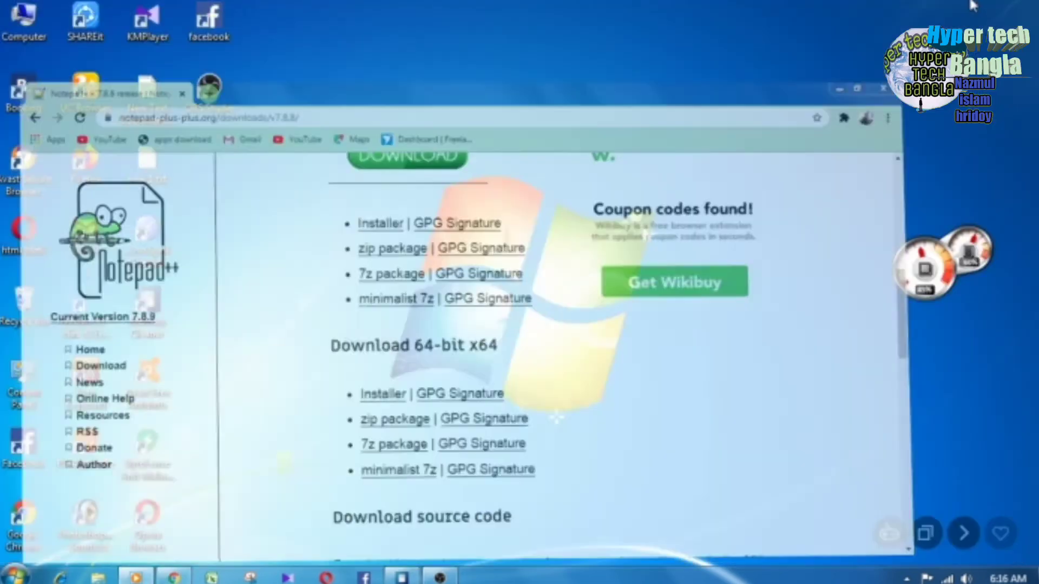
- Look through the project detail (E:) and for upload (G:) drives in Windows Explorer for the downloaded installer
double_click(22, 22)
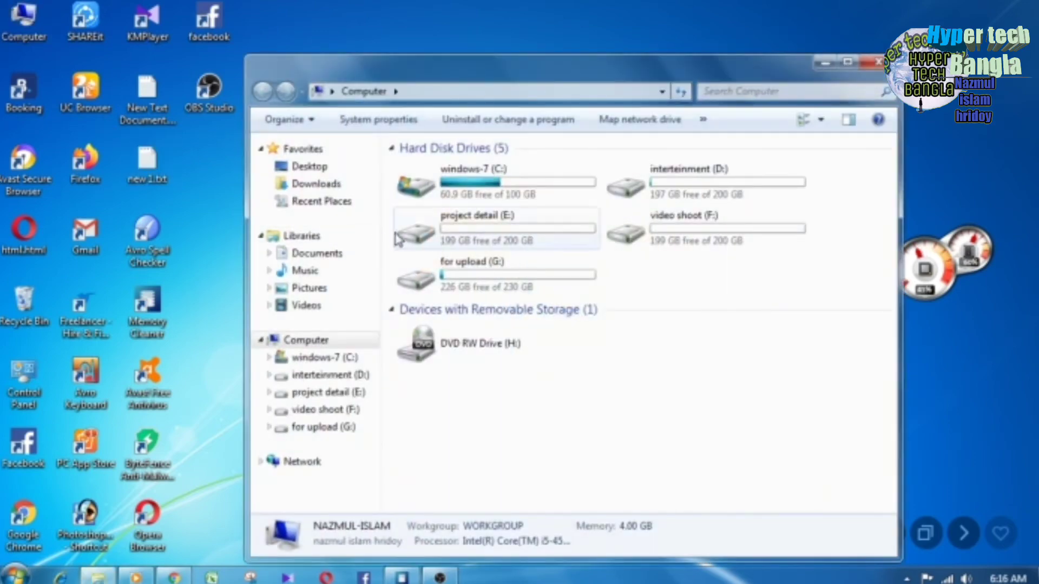
double_click(471, 229)
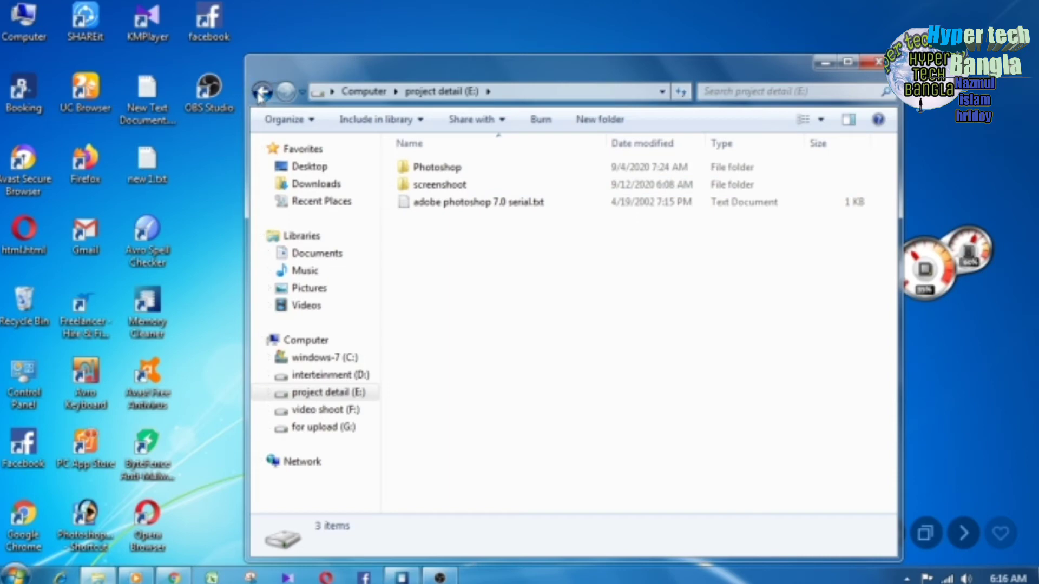
left_click(263, 91)
double_click(473, 278)
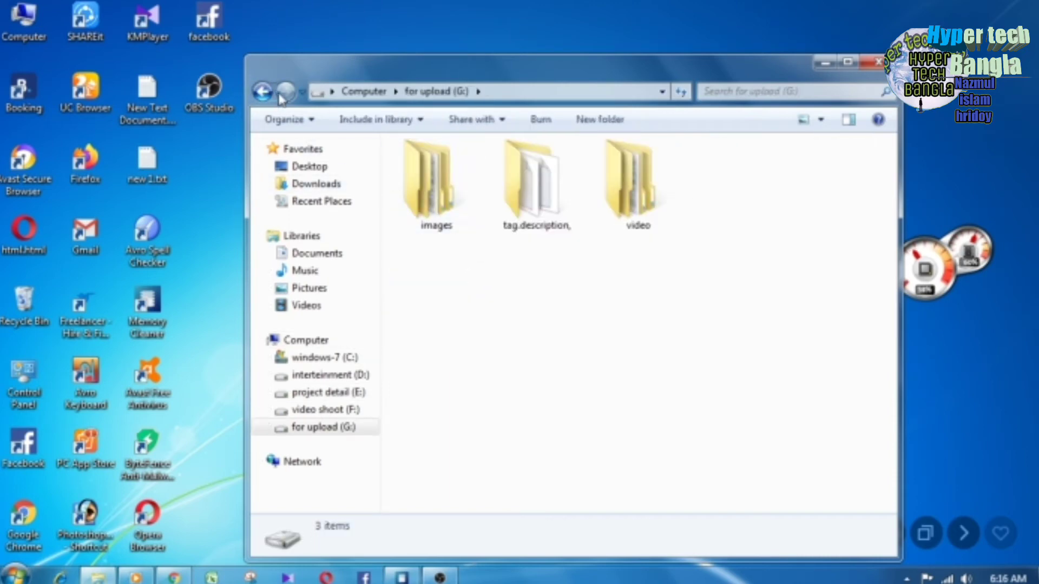
left_click(263, 91)
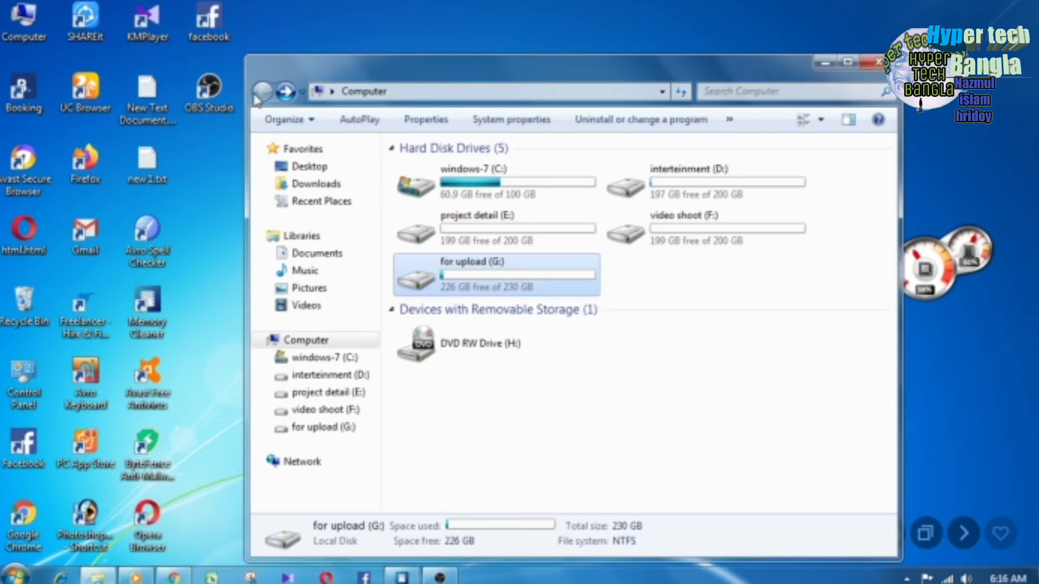
left_click(483, 212)
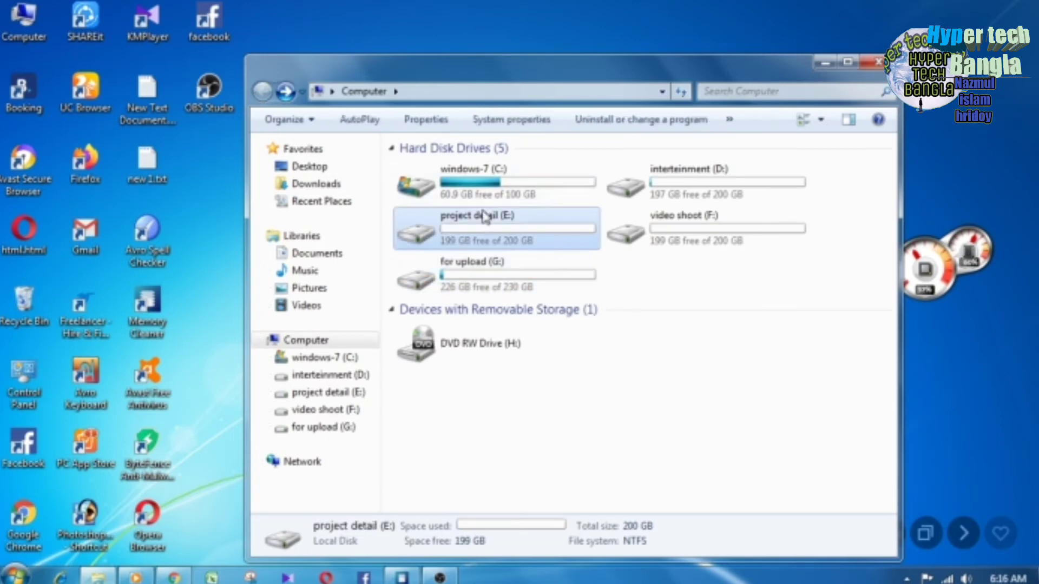
- Open the apps for pc folder inside the apps folder on the interteinment (D:) drive
left_click(664, 190)
double_click(664, 189)
double_click(419, 182)
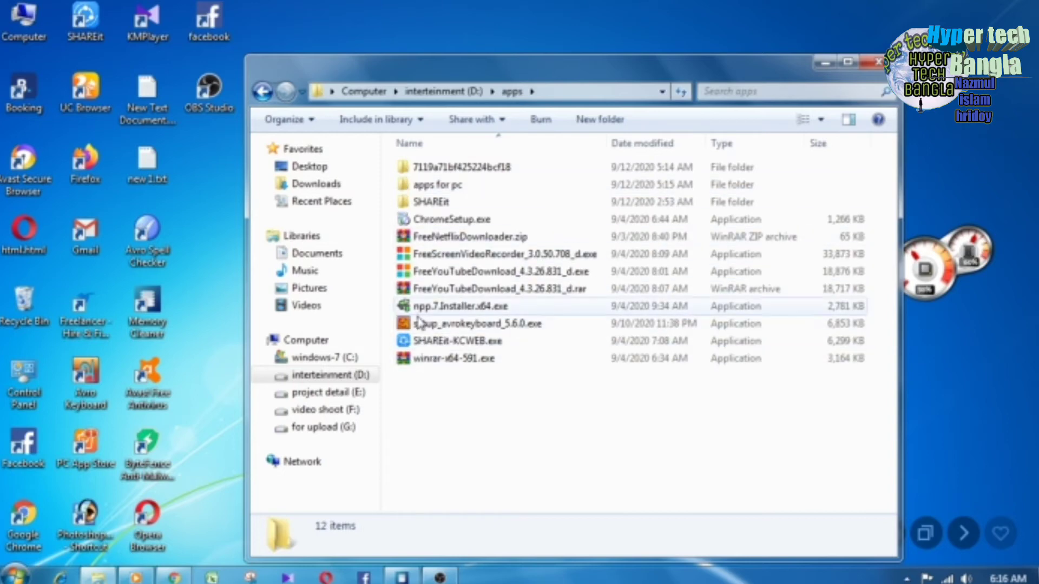
double_click(437, 186)
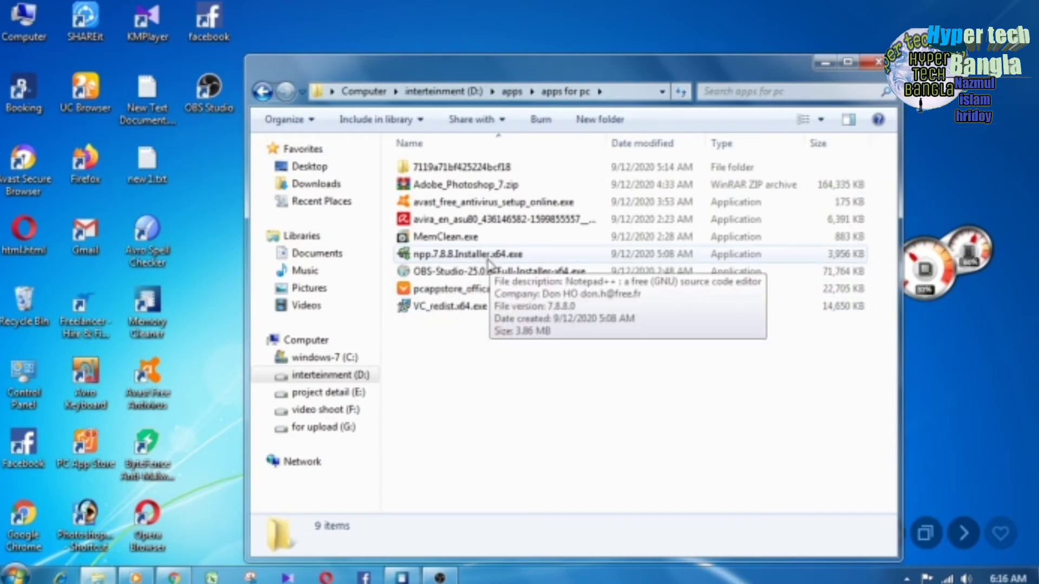
- Run npp.7.8.8.Installer.x64.exe, allow it past the security warning, and accept English as the installer language
double_click(487, 260)
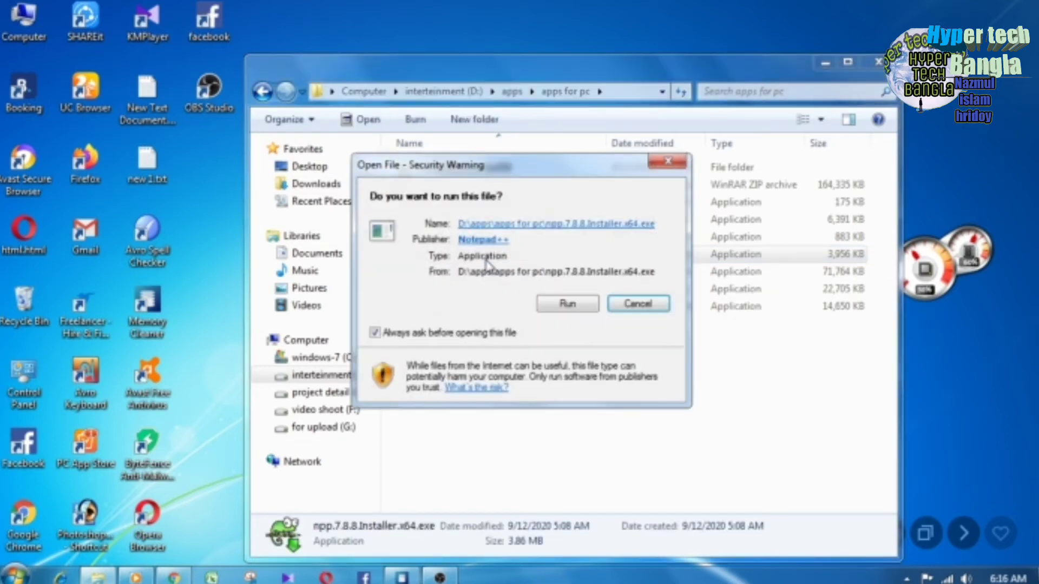
left_click(568, 305)
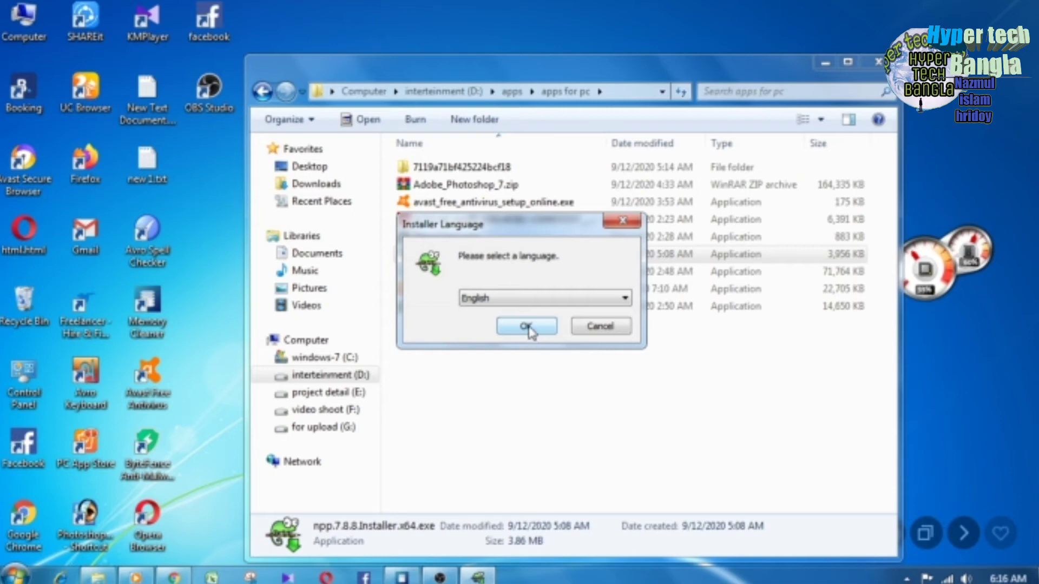
left_click(528, 329)
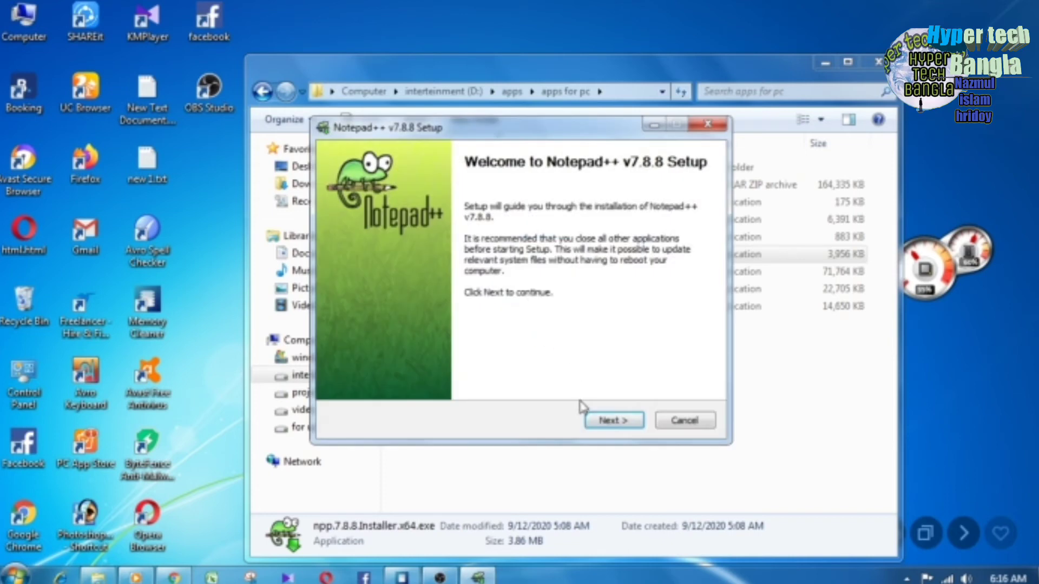
- Accept the Notepad++ license agreement and keep C:\Program Files\Notepad++ as the destination folder
left_click(609, 425)
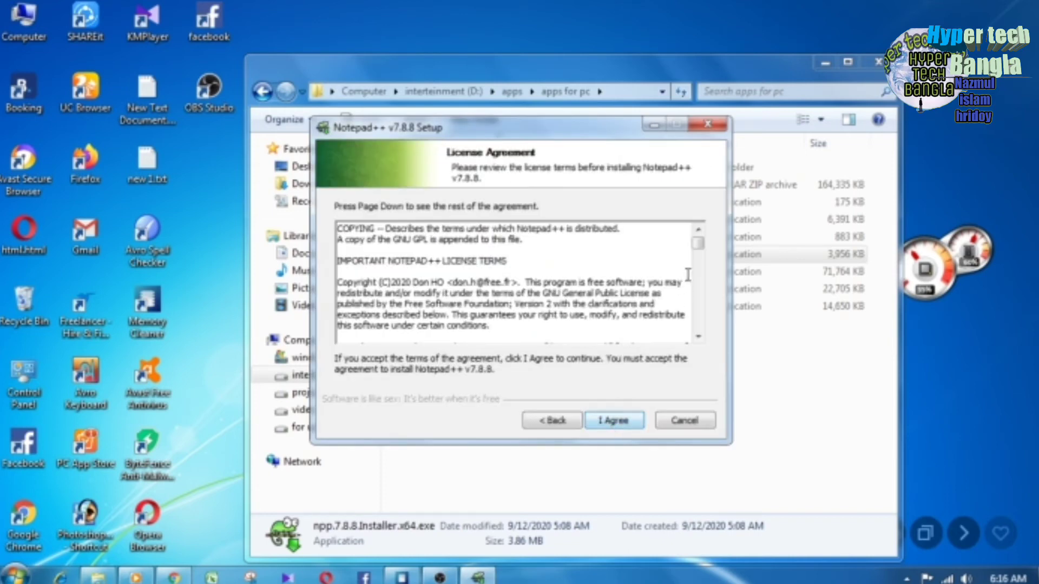
left_click_drag(699, 246, 698, 376)
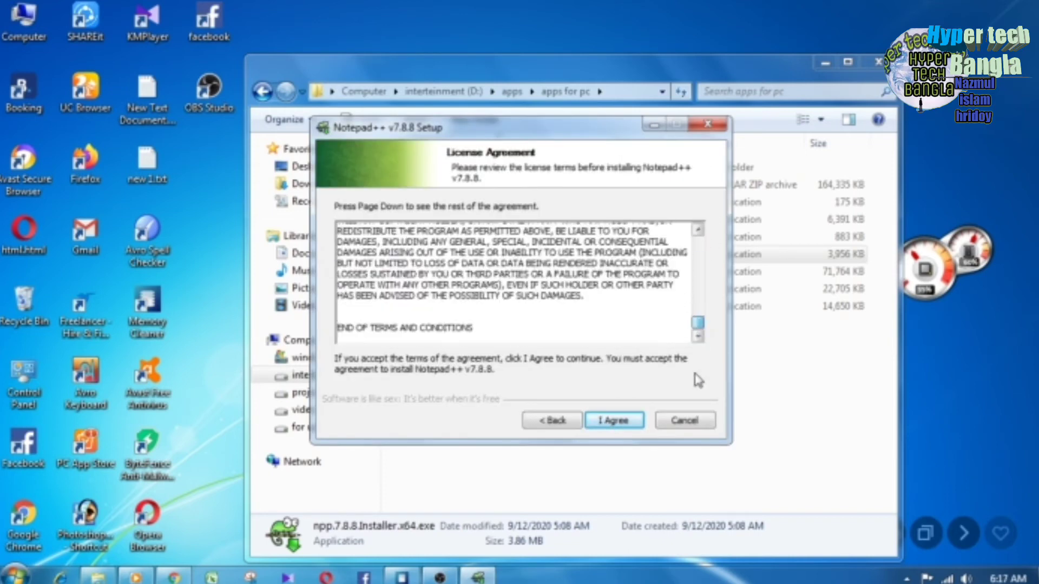
left_click(613, 420)
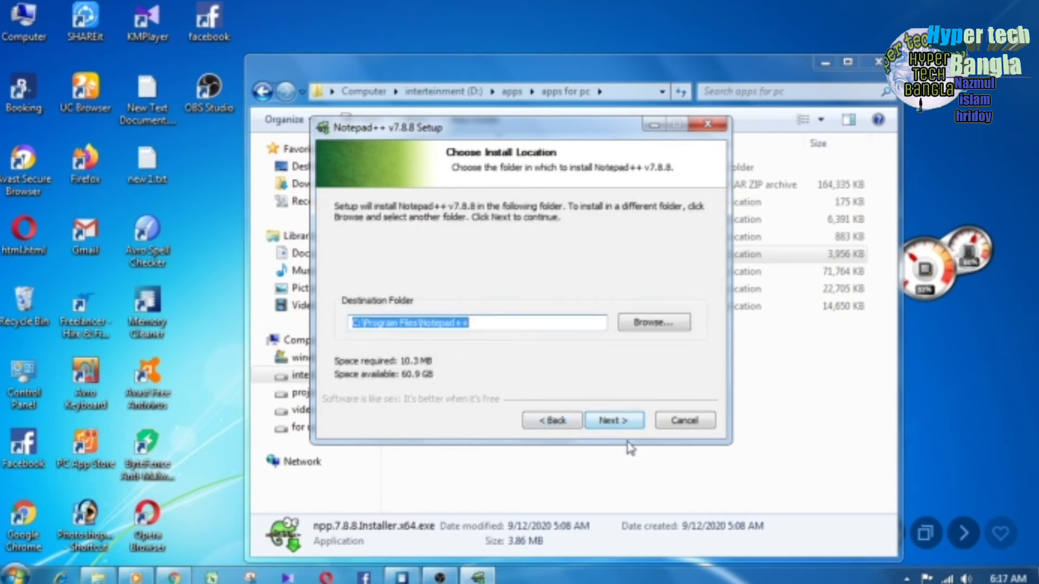
left_click(627, 425)
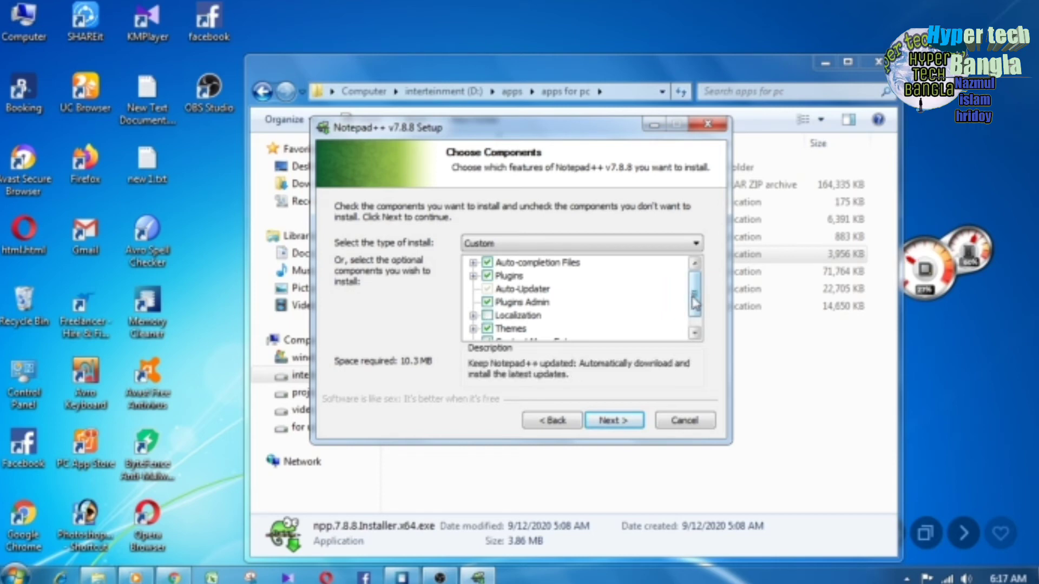
- Add the Localization component to the custom install and install Notepad++ without a desktop shortcut
mouse_move(694, 303)
left_mouse_down()
mouse_move(694, 335)
mouse_move(688, 284)
left_mouse_up()
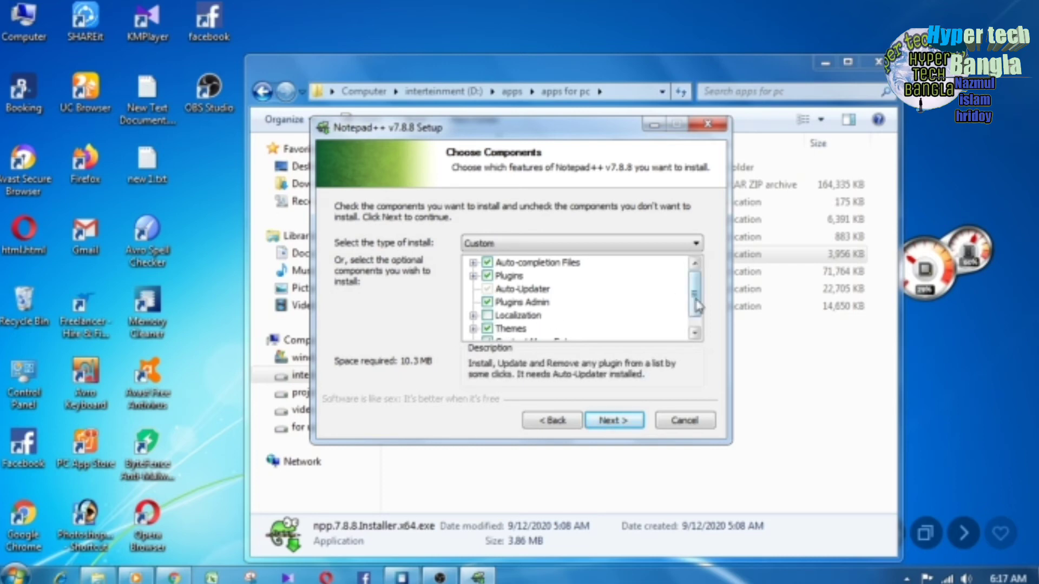
scroll(661, 297, "down", 1)
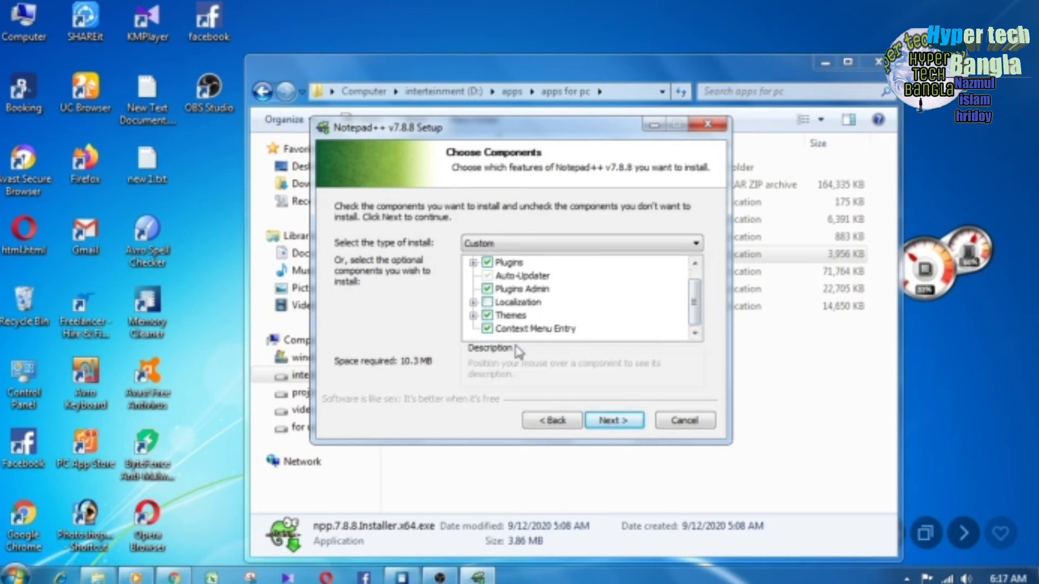
left_click(487, 302)
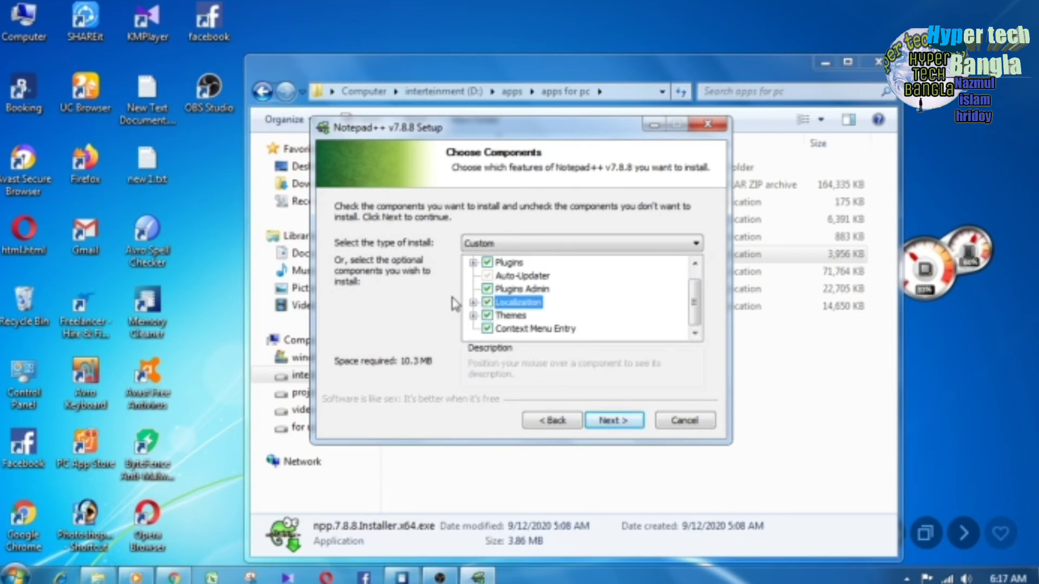
left_click(605, 426)
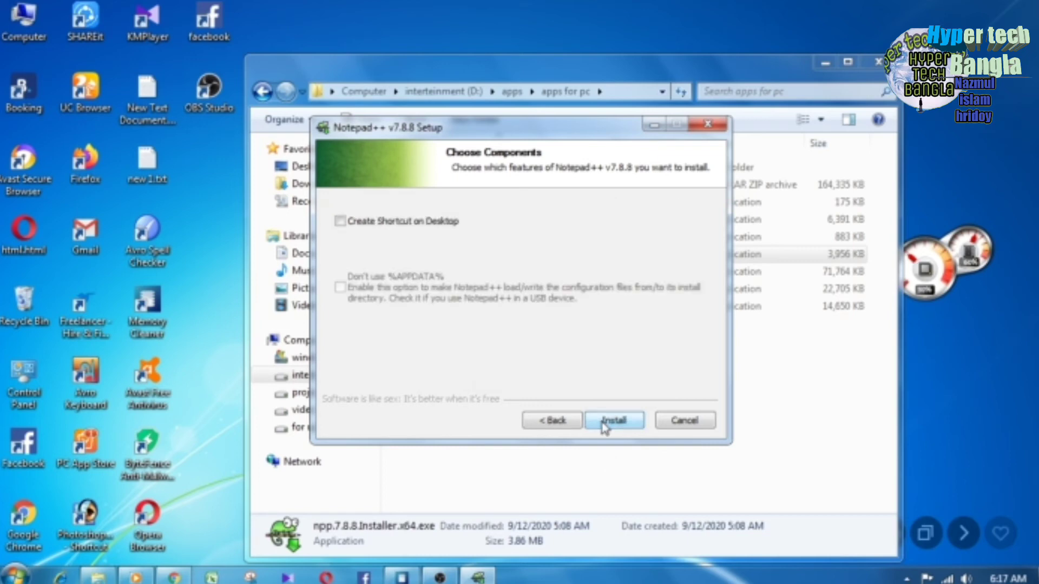
left_click(604, 427)
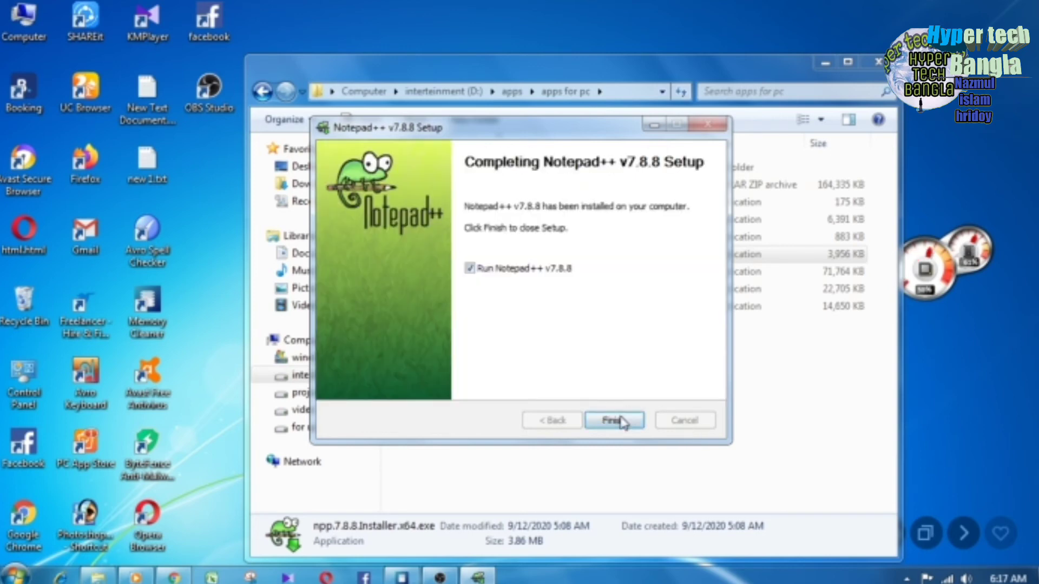
- Finish the setup with Run Notepad++ v7.8.8 enabled, and close the launched editor and the folder window
left_click(618, 427)
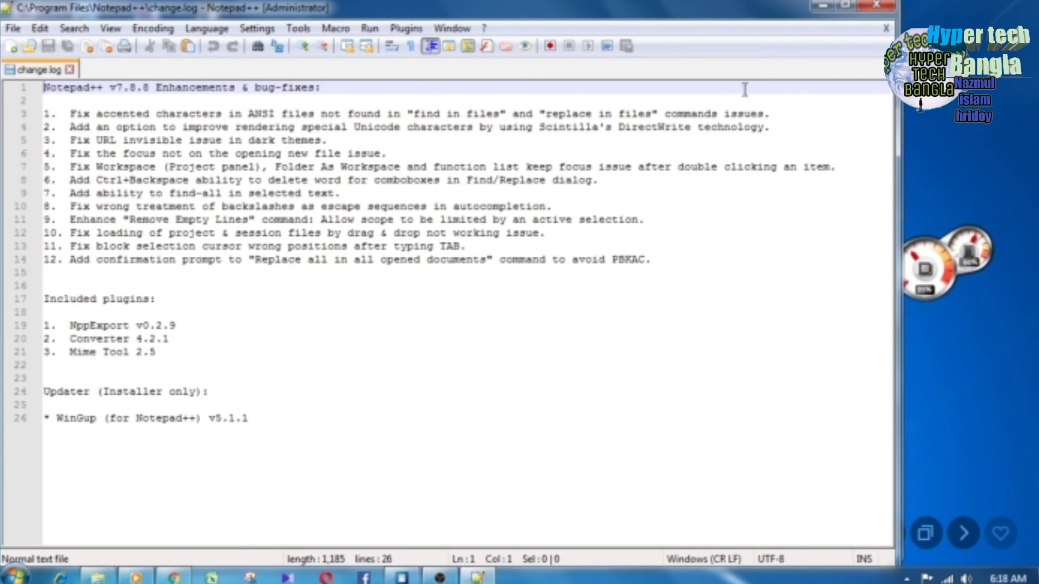
left_click(878, 9)
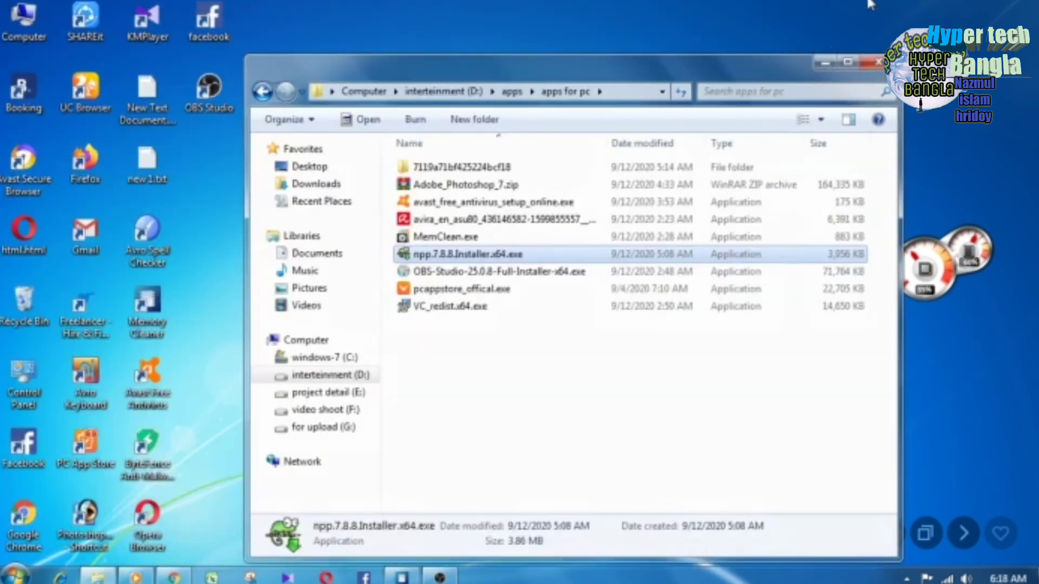
left_click(877, 64)
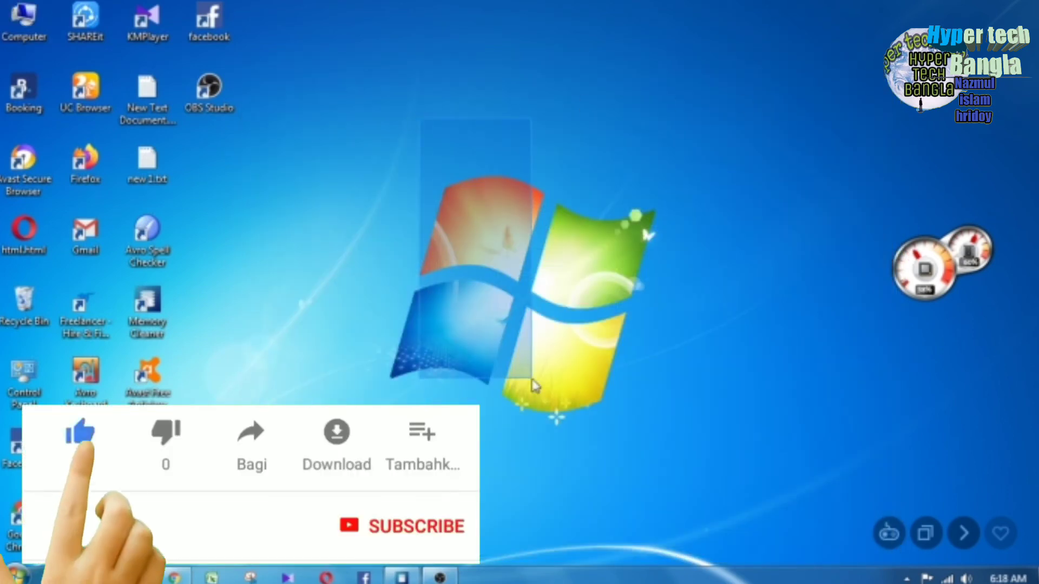
left_click_drag(534, 386, 652, 449)
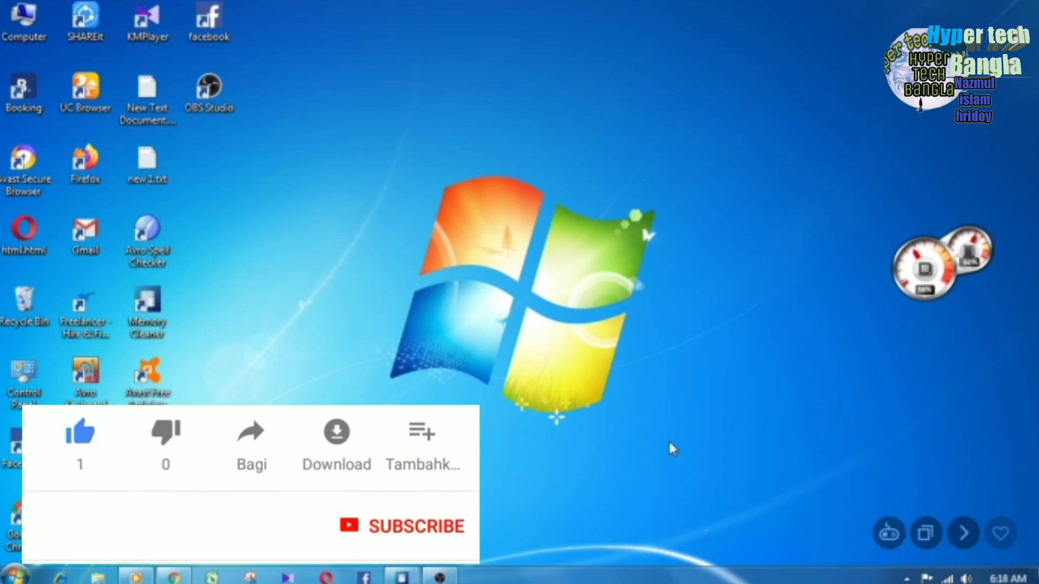